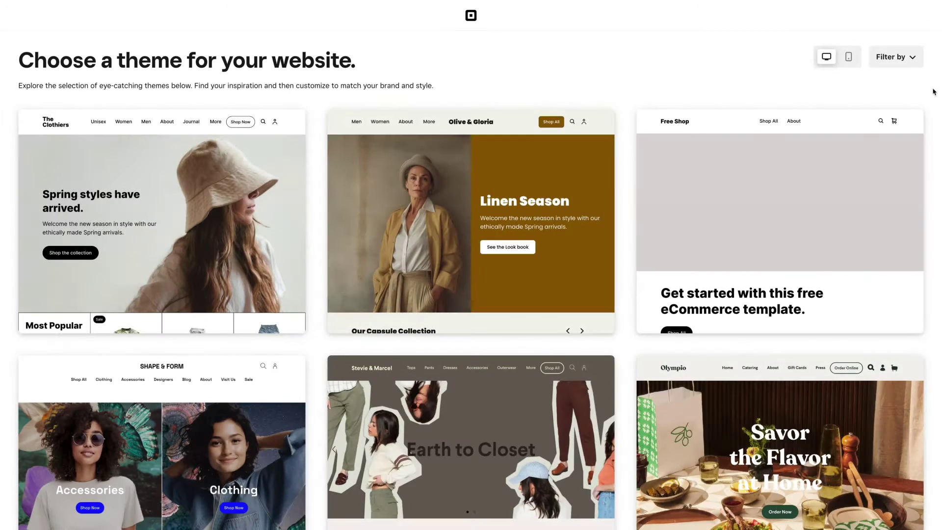
- Browse the theme gallery and open a theme's full-page preview
scroll(934, 92, down, 1)
scroll(934, 92, down, 10)
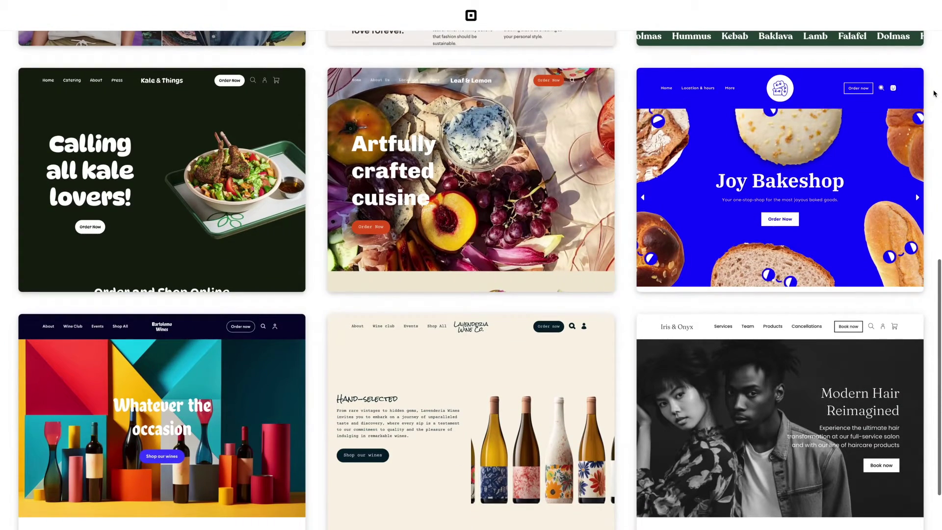
scroll(933, 94, up, 10)
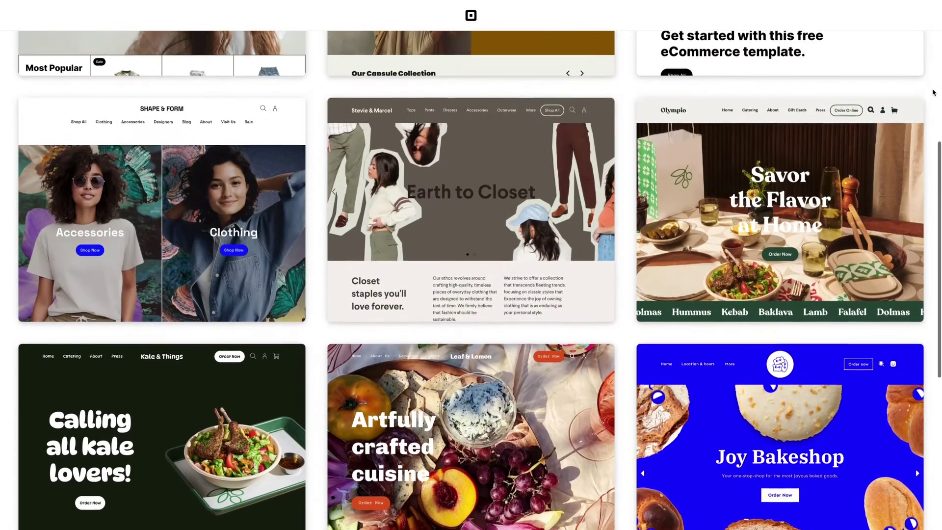
scroll(934, 92, up, 2)
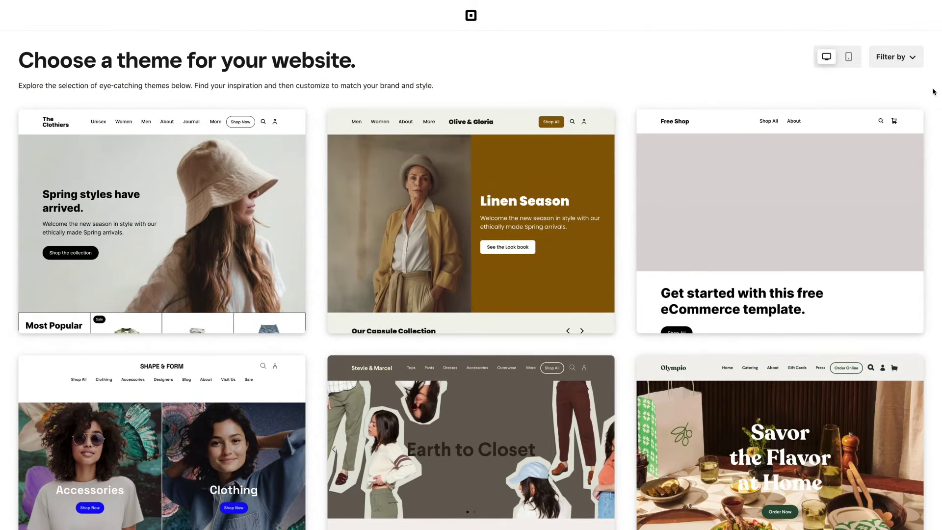
click(93, 367)
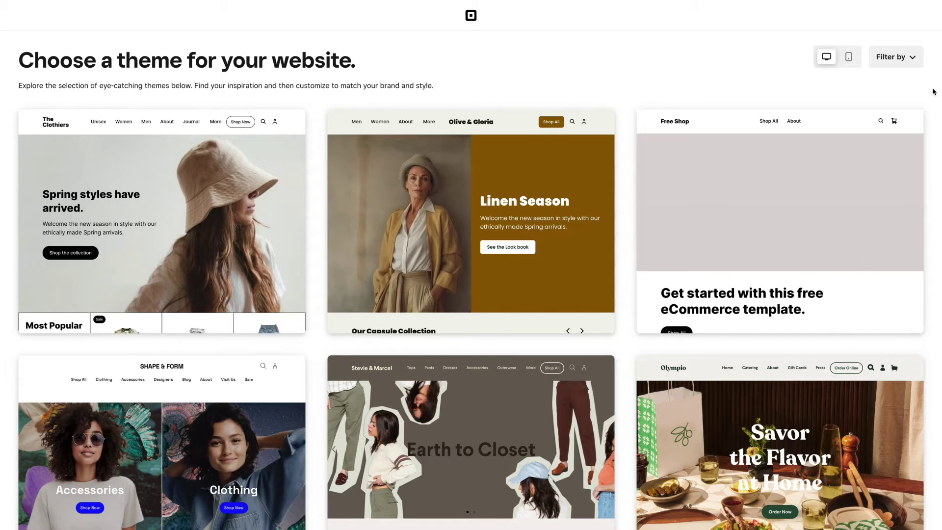
- Preview Olive & Gloria in black, blue, green, serif, script, taupe, dark and purple styles
scroll(934, 92, down, 10)
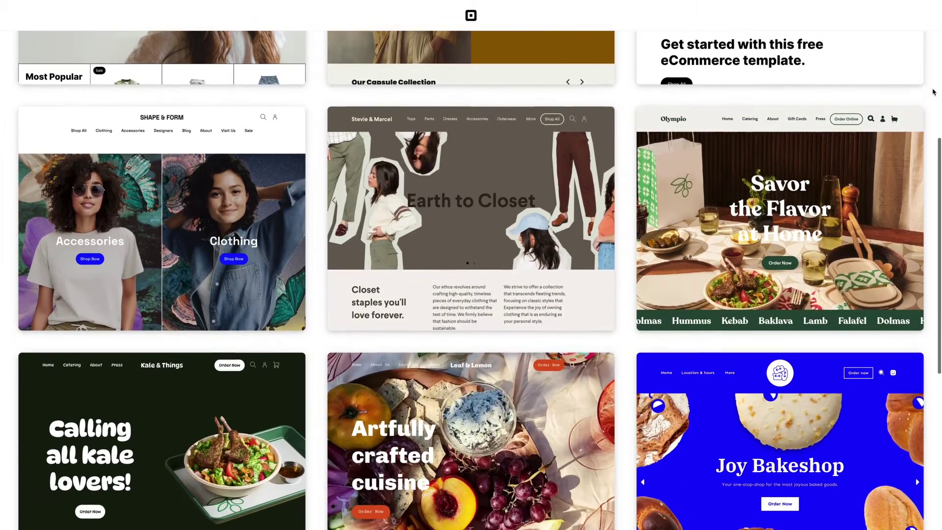
scroll(933, 91, down, 1)
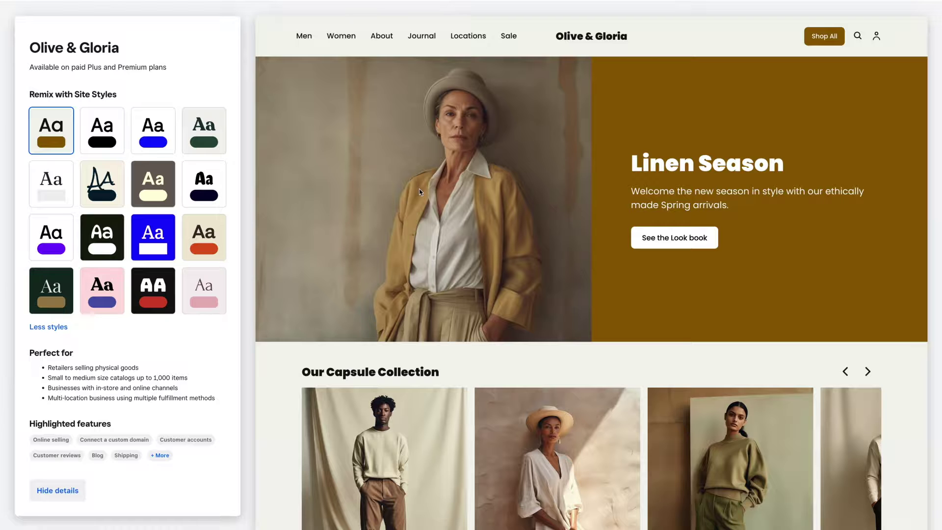
click(102, 130)
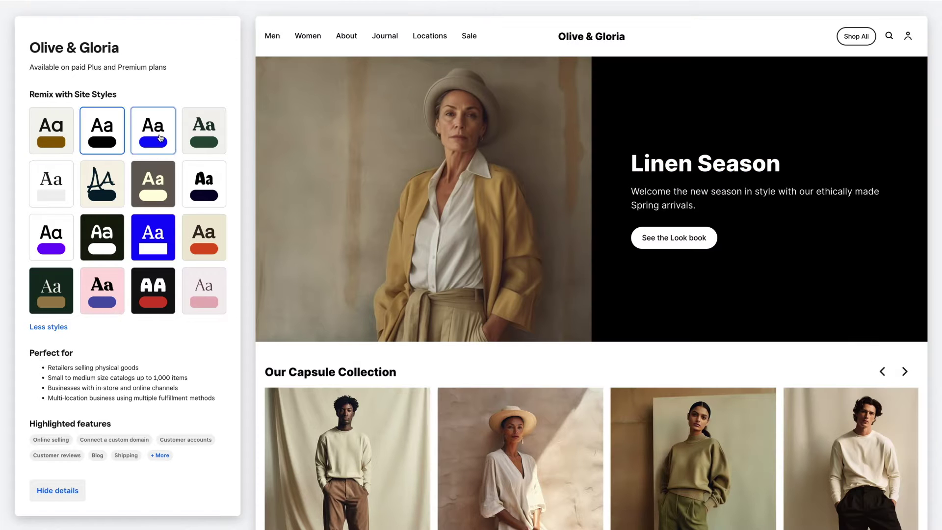
click(160, 137)
click(205, 136)
click(57, 178)
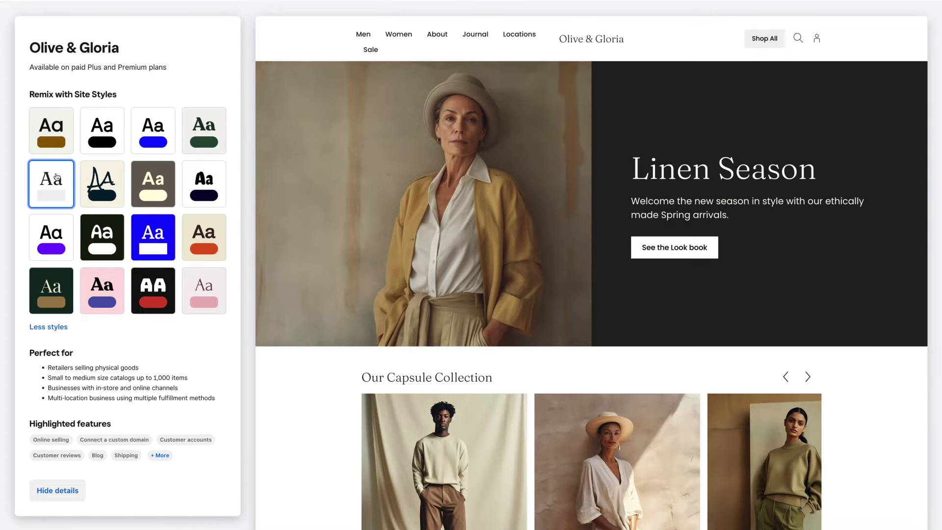
click(108, 181)
click(145, 180)
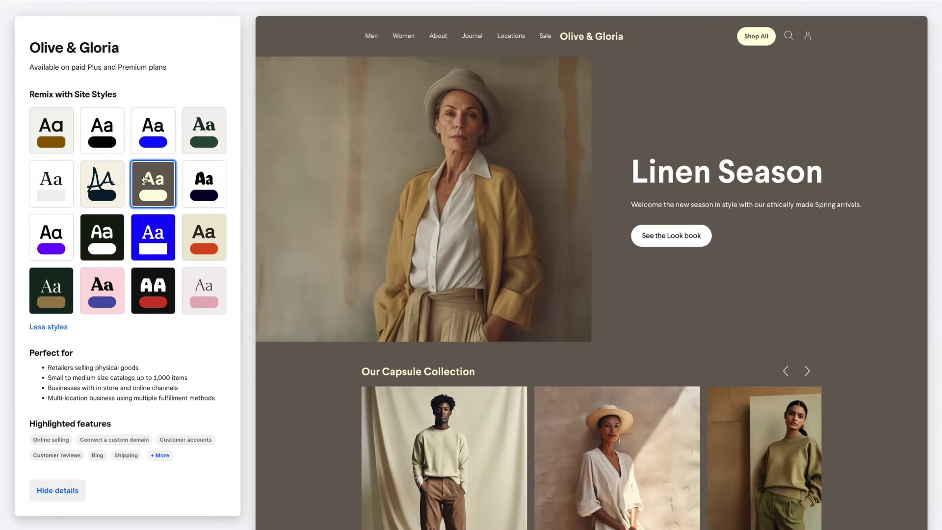
click(218, 185)
click(67, 220)
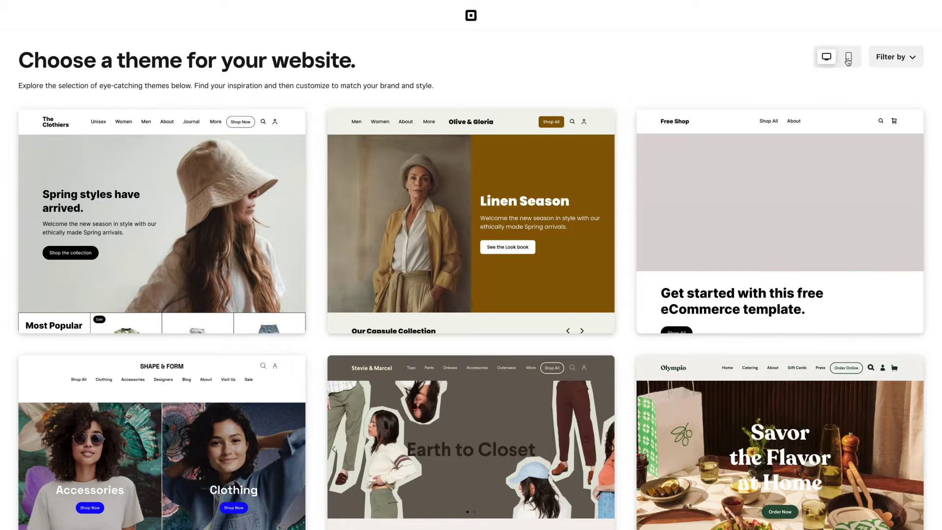
- Switch the theme gallery to mobile phone previews and scroll down to Bartolomo Wines
click(849, 58)
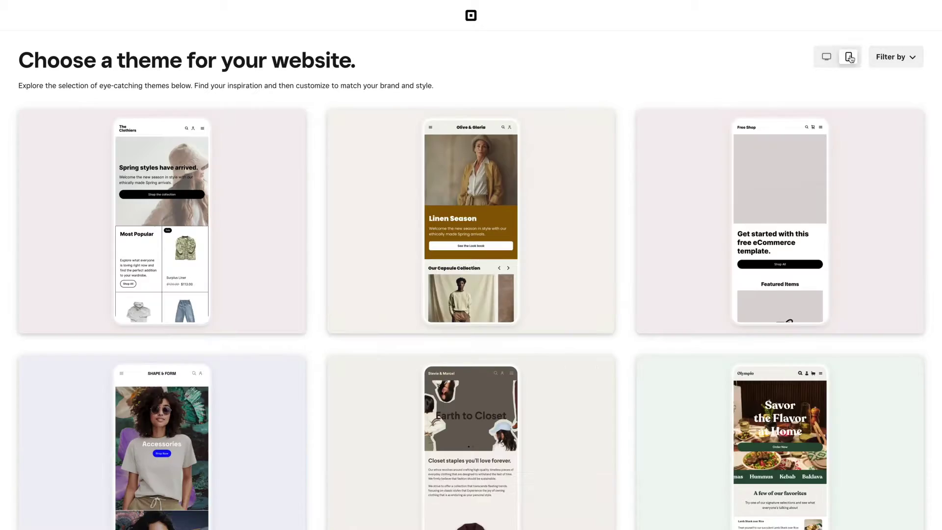
scroll(937, 93, down, 10)
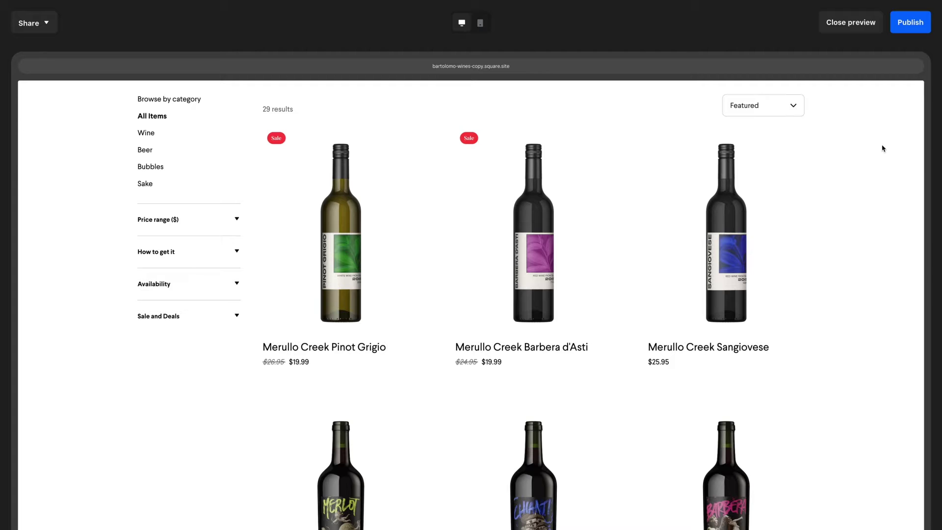
scroll(883, 148, down, 7)
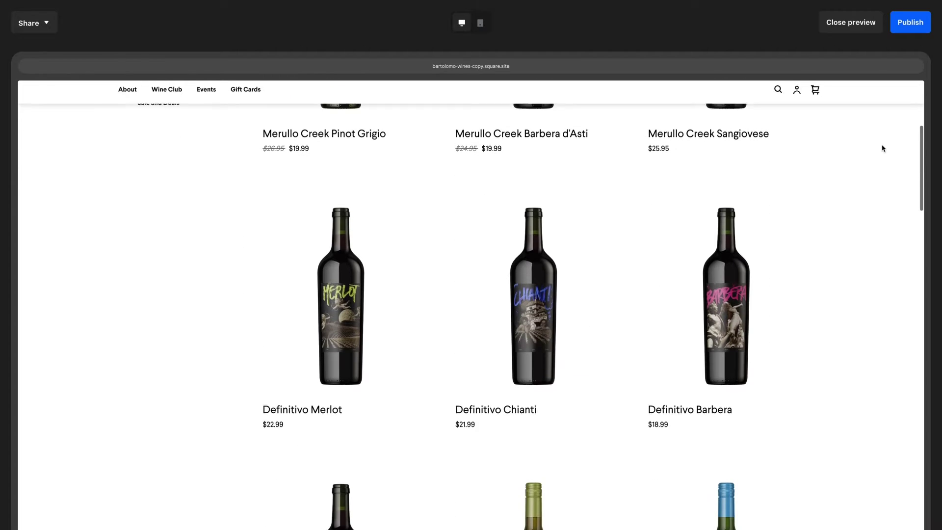
scroll(882, 148, down, 3)
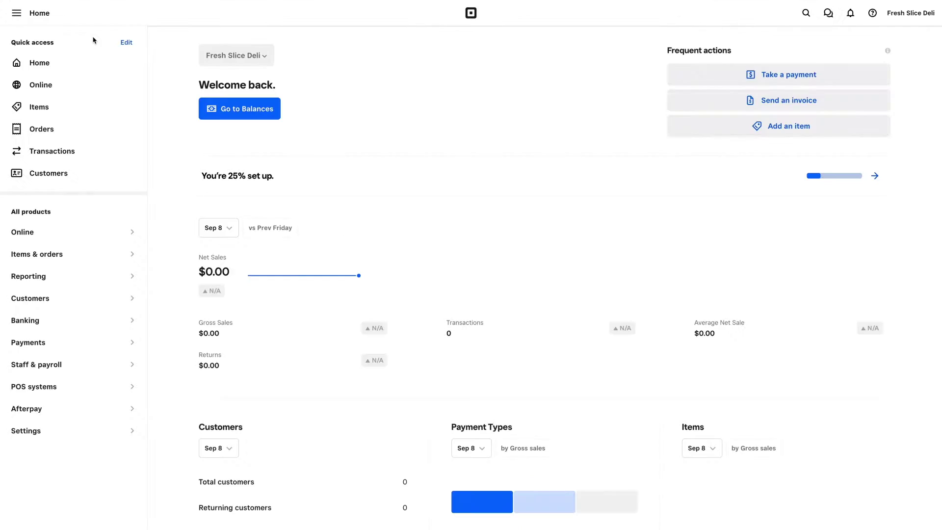
- Upload a wine bottle photo for the Cabernet item in the item library
click(90, 126)
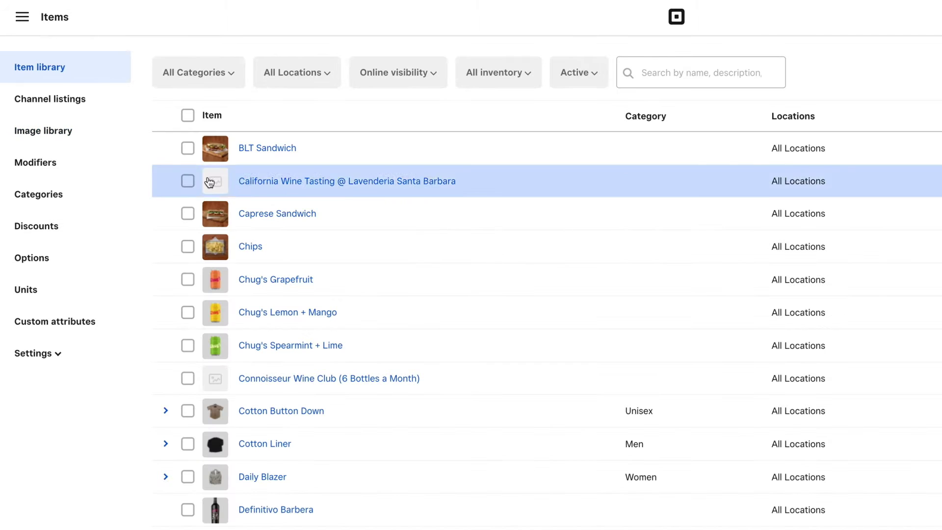
click(434, 390)
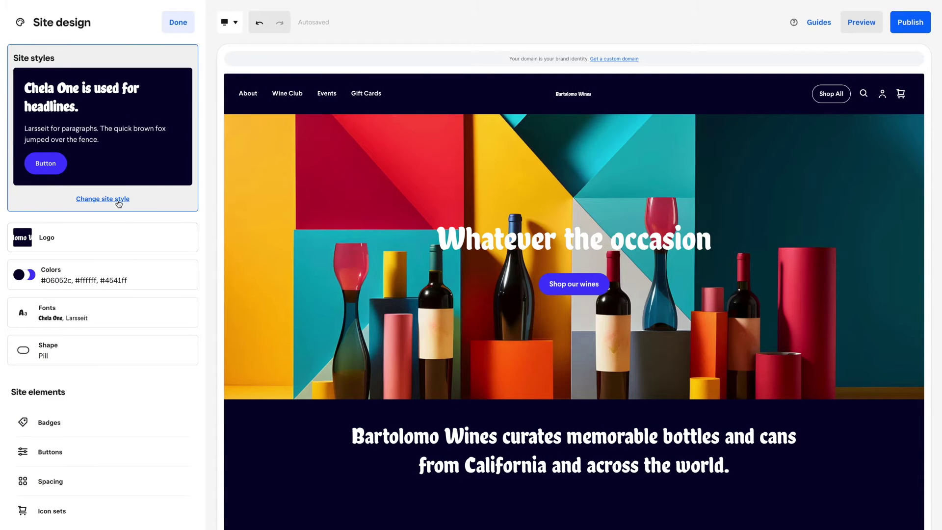
- Try the brown, green, navy, taupe, script, serif and purple site style swatches
click(103, 199)
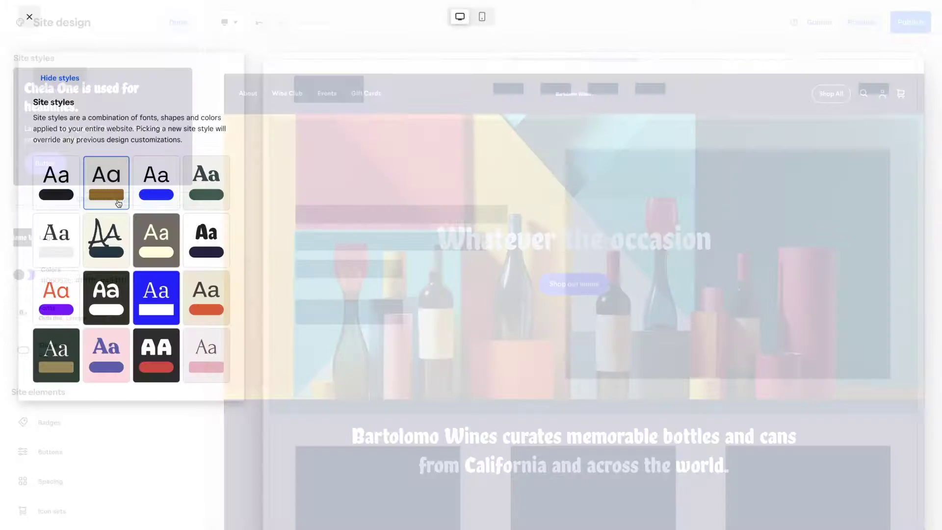
click(109, 185)
click(206, 183)
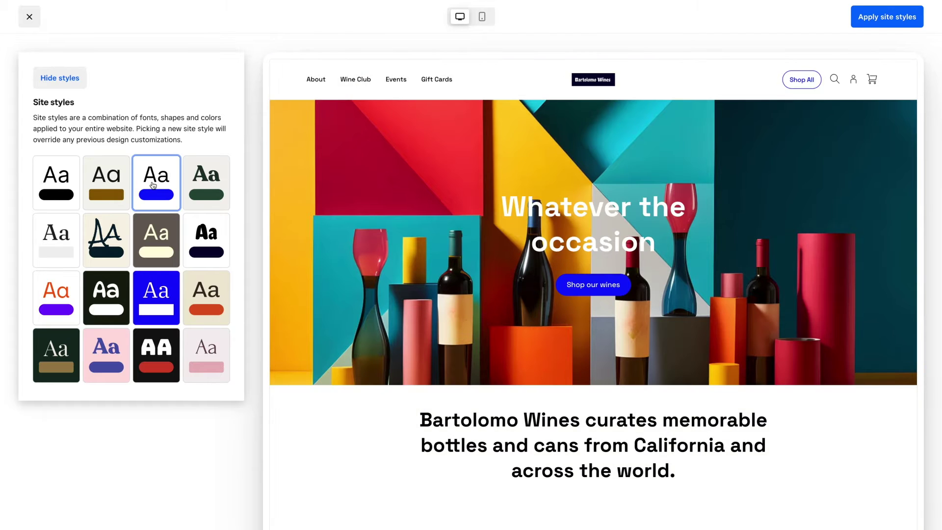
click(206, 240)
click(156, 239)
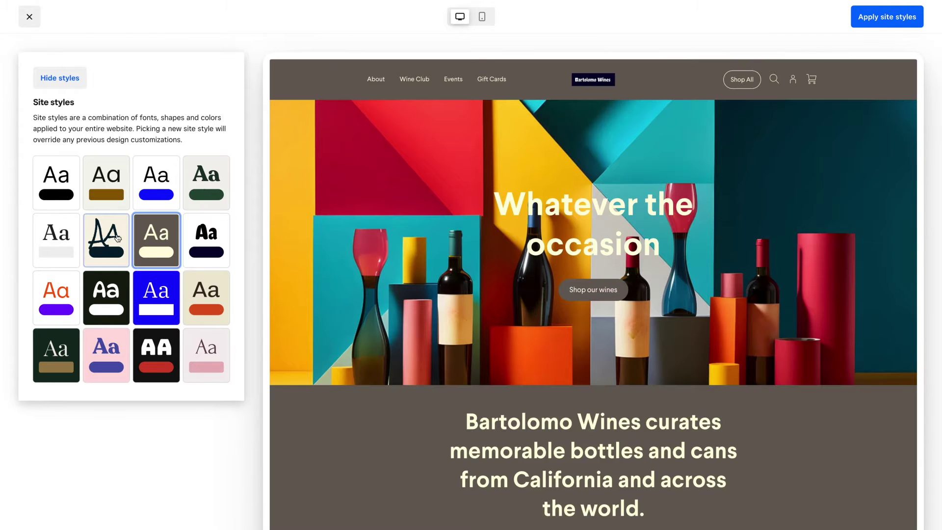
click(105, 238)
click(56, 238)
click(57, 294)
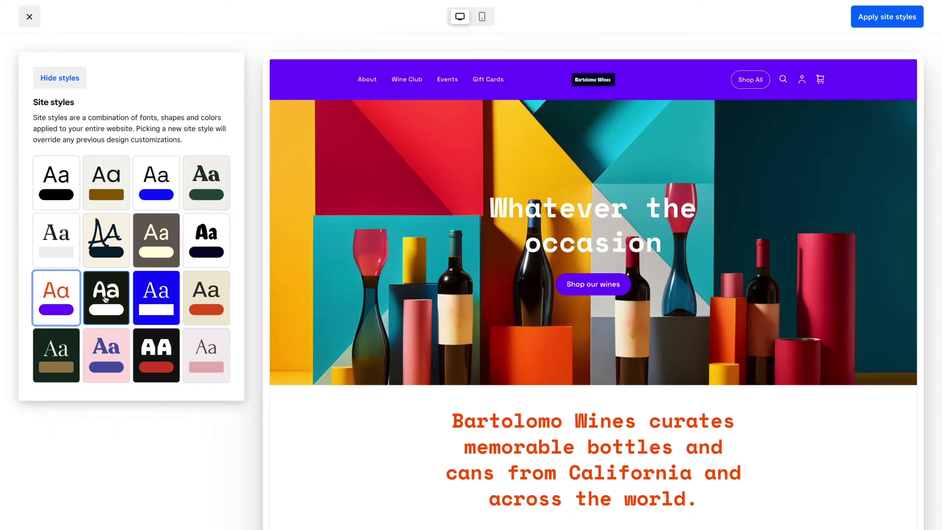
- Compare a few more swatches, then apply the Rock Salt script style to the whole site
click(106, 295)
click(156, 295)
click(206, 294)
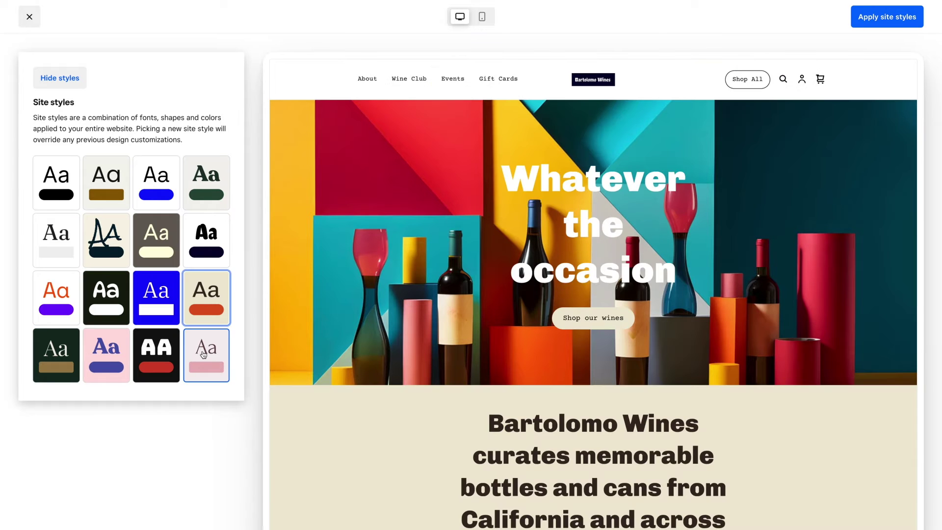
click(204, 354)
click(156, 352)
click(106, 240)
click(887, 17)
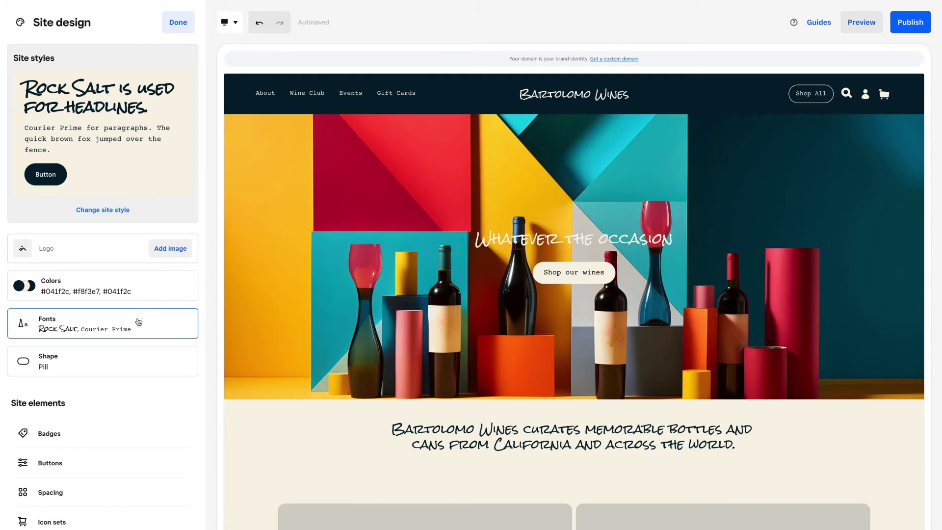
- Add lavenderia_logo.png as the header logo
click(178, 248)
click(398, 212)
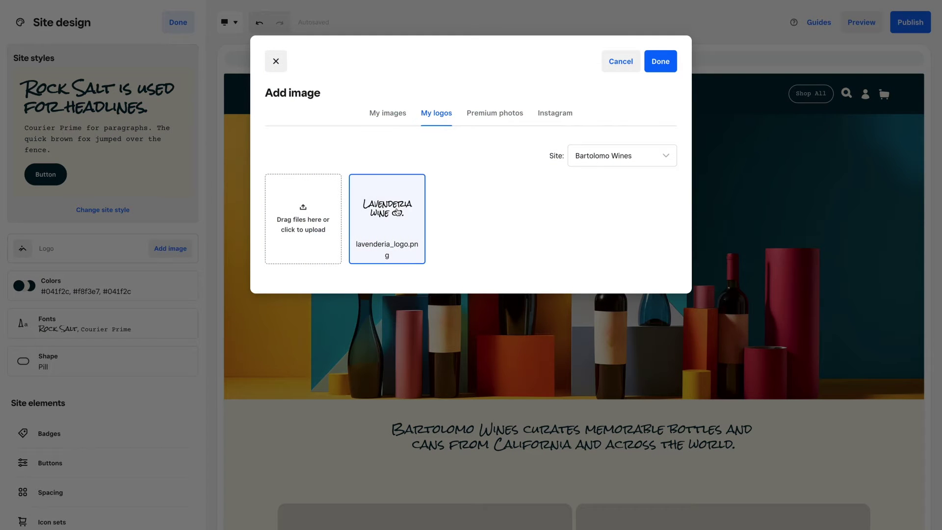
click(656, 68)
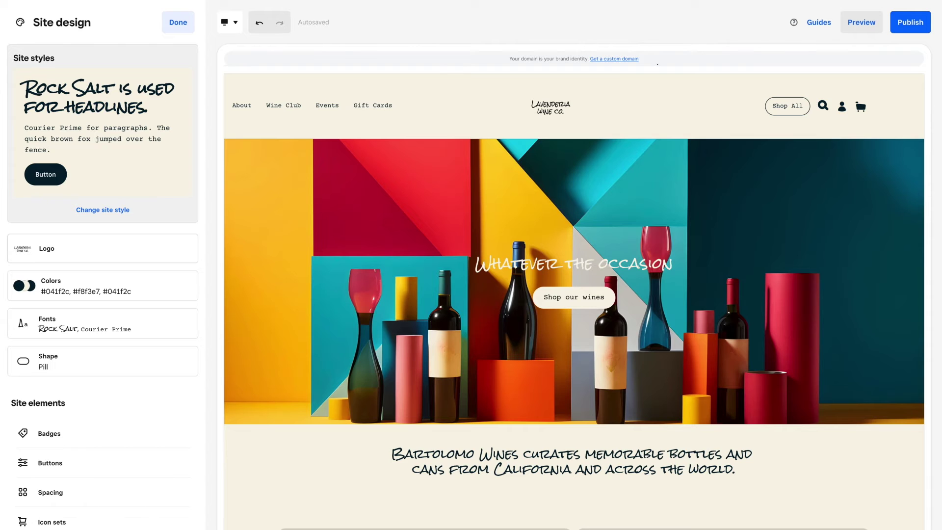
- Replace the main banner slide's background image with WINEGIF3.gif from My images
click(178, 22)
click(85, 134)
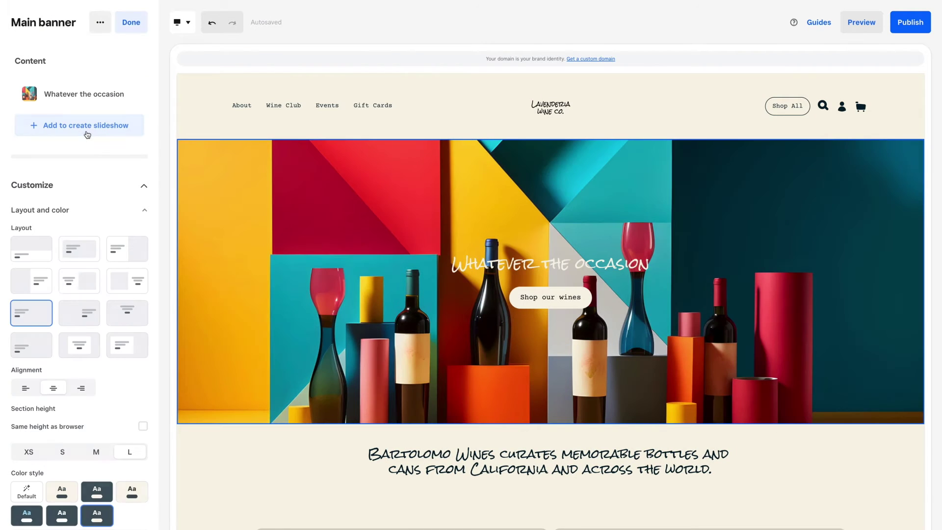
click(103, 96)
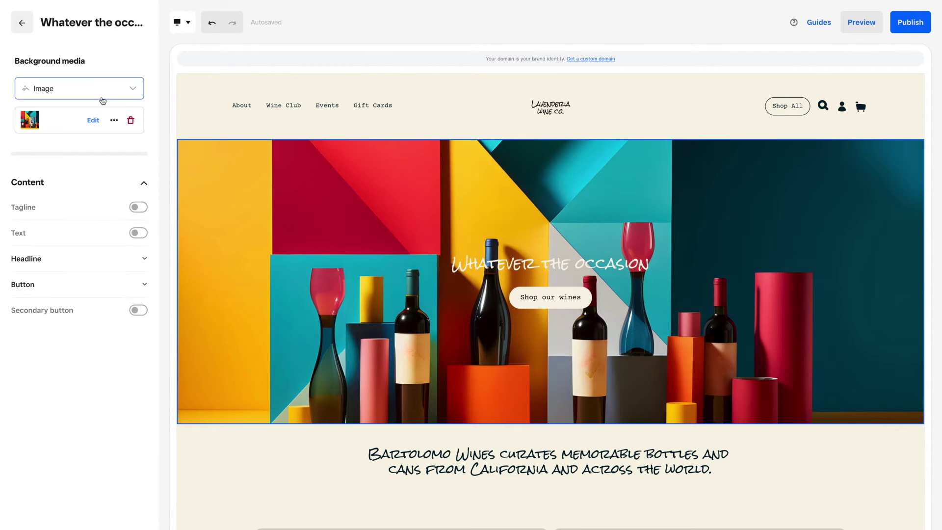
click(114, 119)
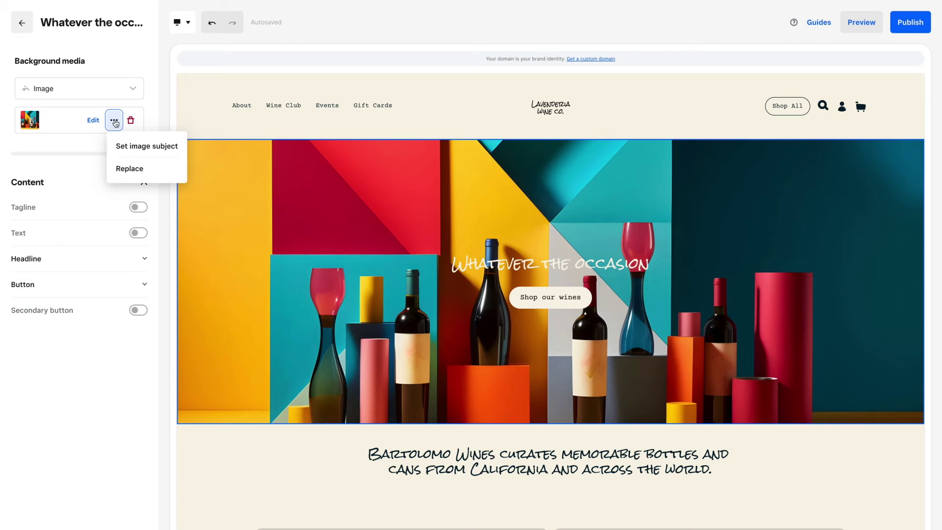
click(130, 167)
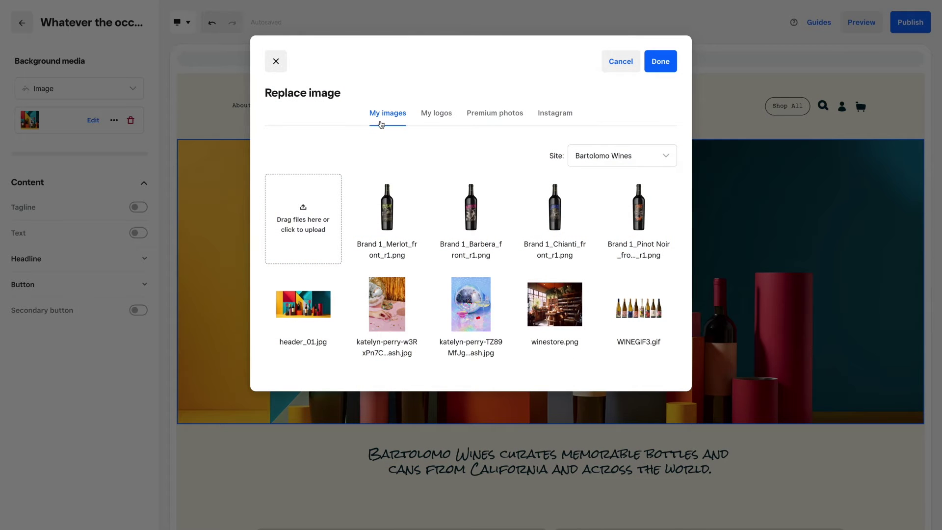
click(499, 116)
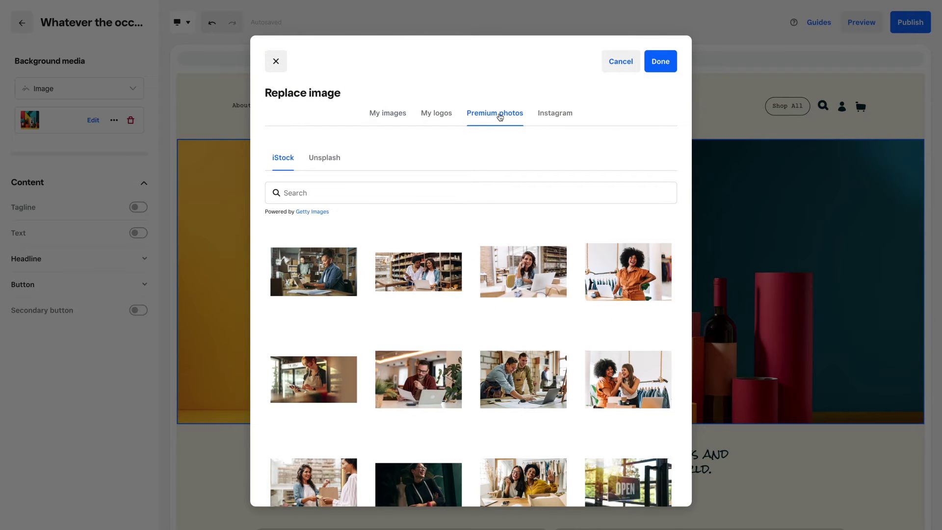
click(387, 113)
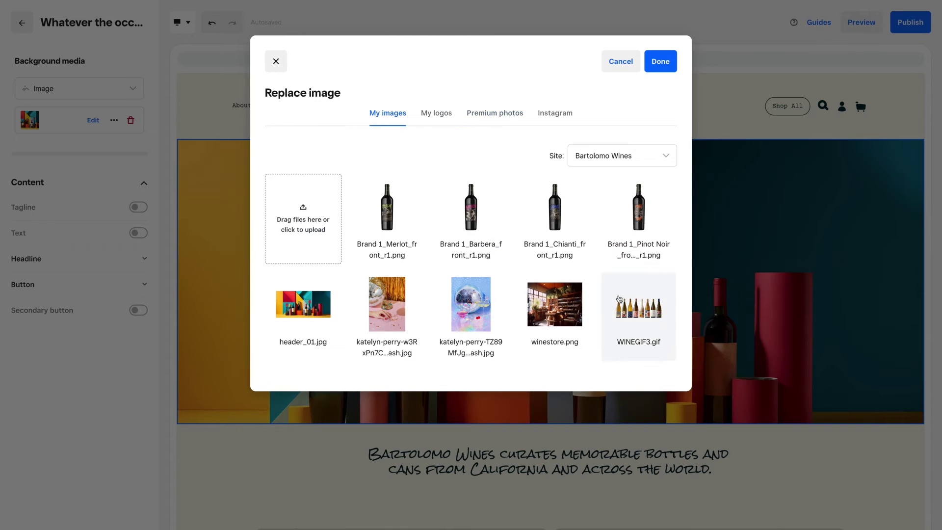
click(638, 316)
click(661, 62)
- Retitle the banner headline 'For Every Occasion' and preview the site
triple_click(550, 263)
text(For Every Occasion)
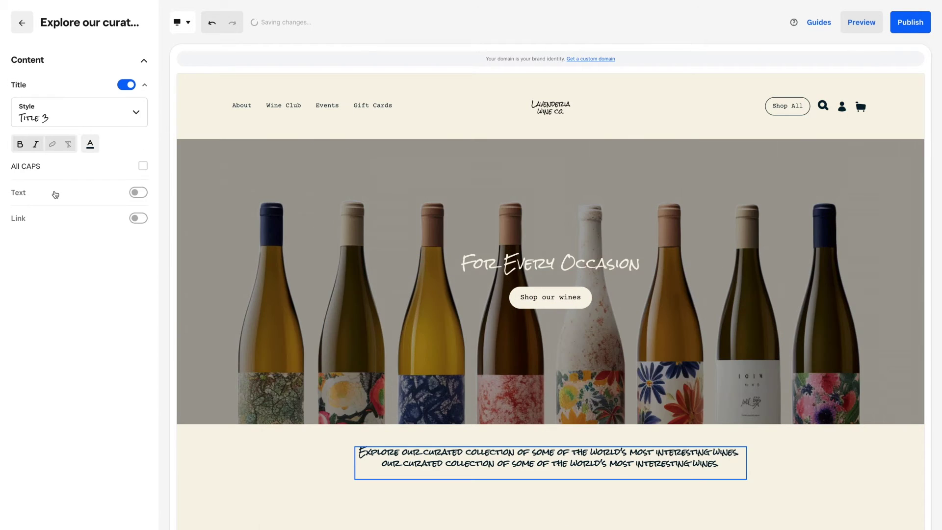
click(861, 22)
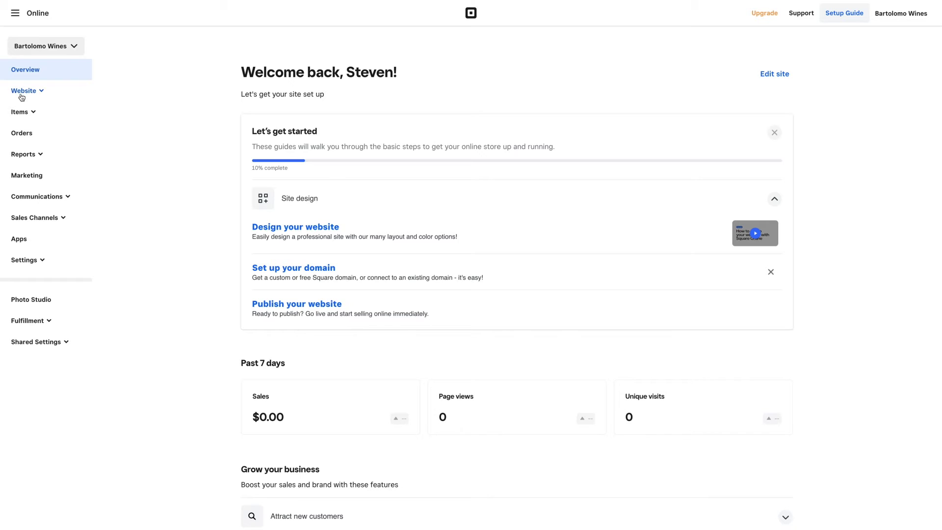
- Set the site's SEO visibility to Visible to search engines
click(22, 92)
click(22, 154)
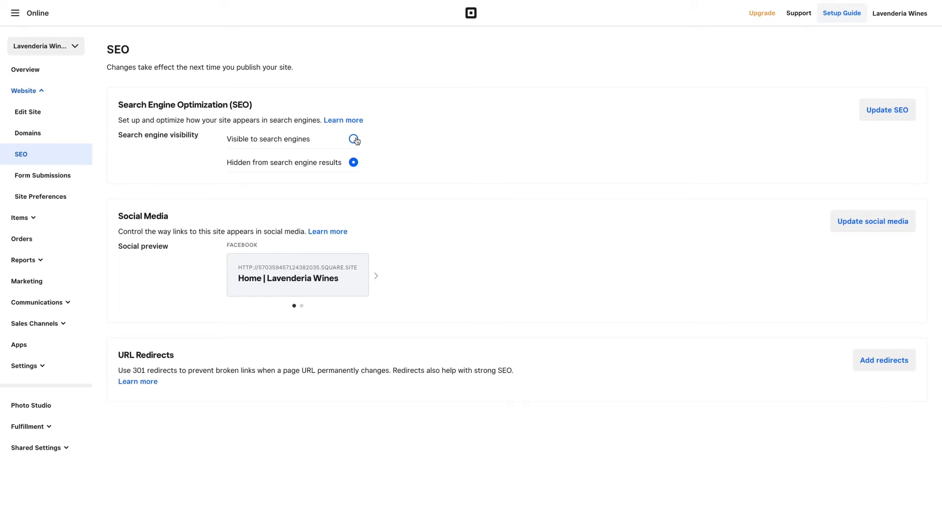
click(353, 140)
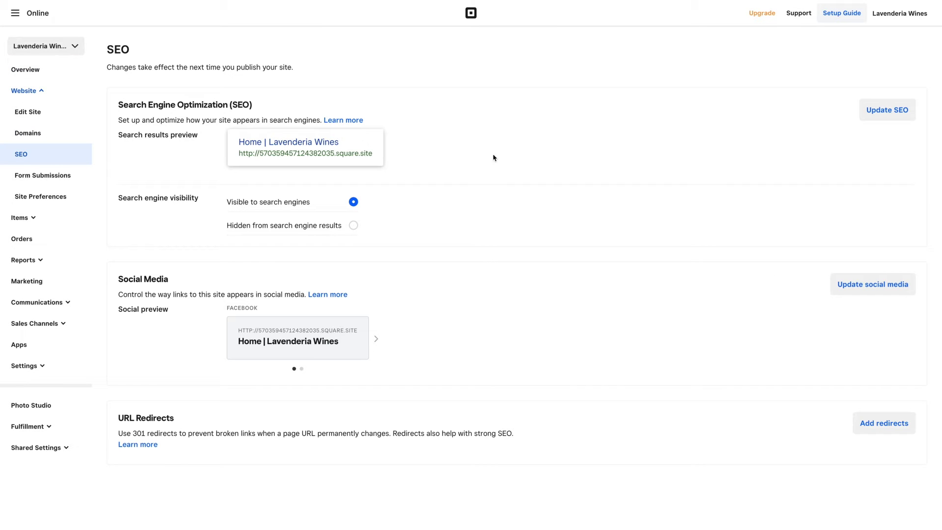
- Review the SEO title settings and the Red Wine page's SEO tab
click(903, 118)
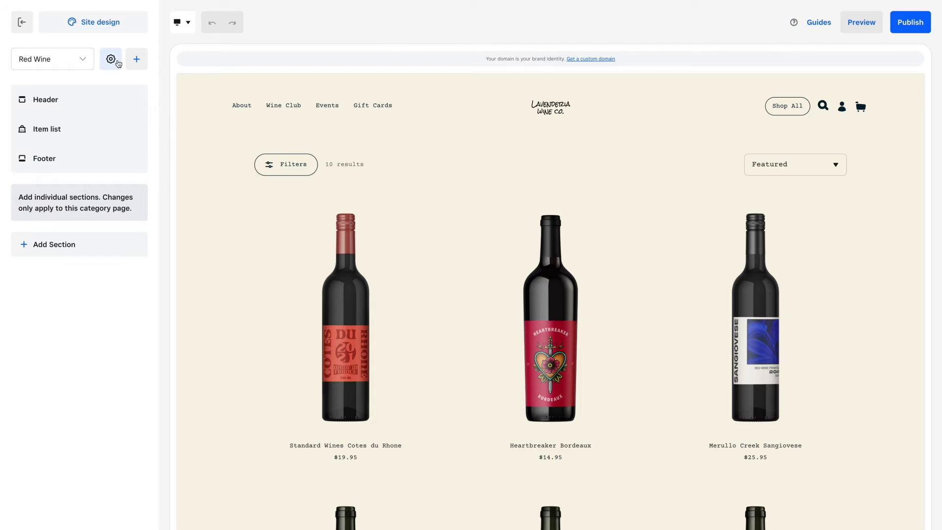
click(118, 63)
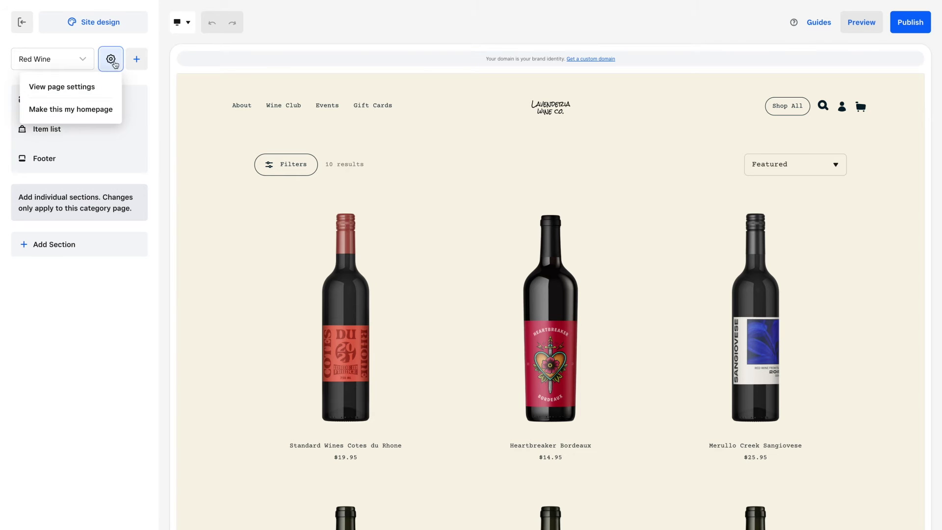
click(89, 86)
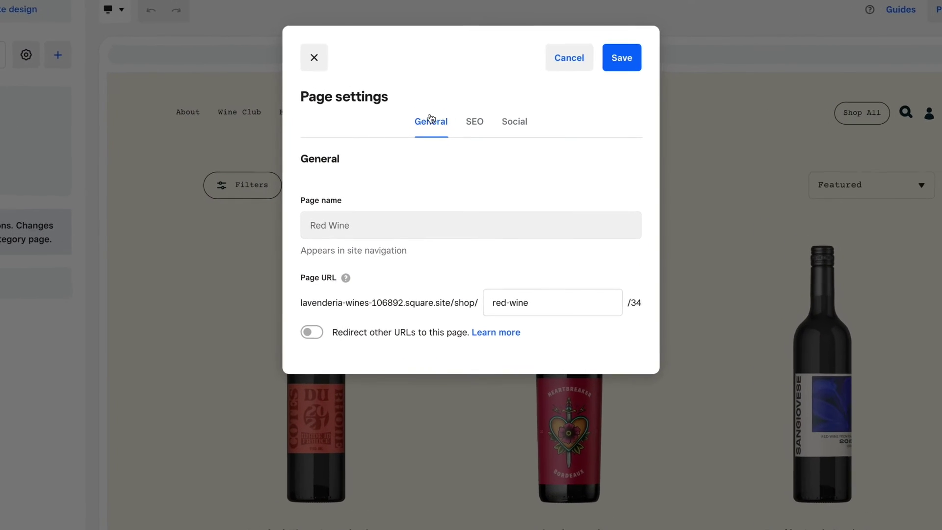
click(473, 114)
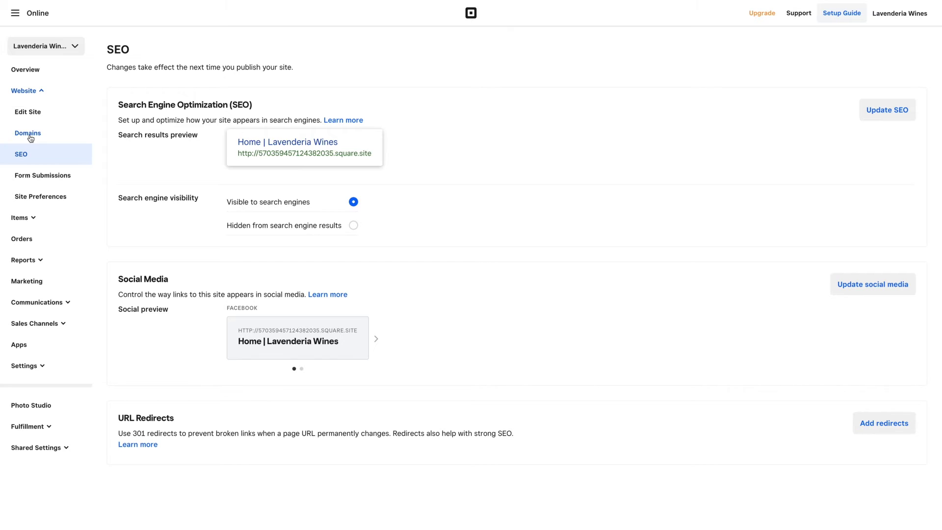
- Connect the free Square subdomain lavenderia-wines-106892.square.site as the site's domain
click(31, 138)
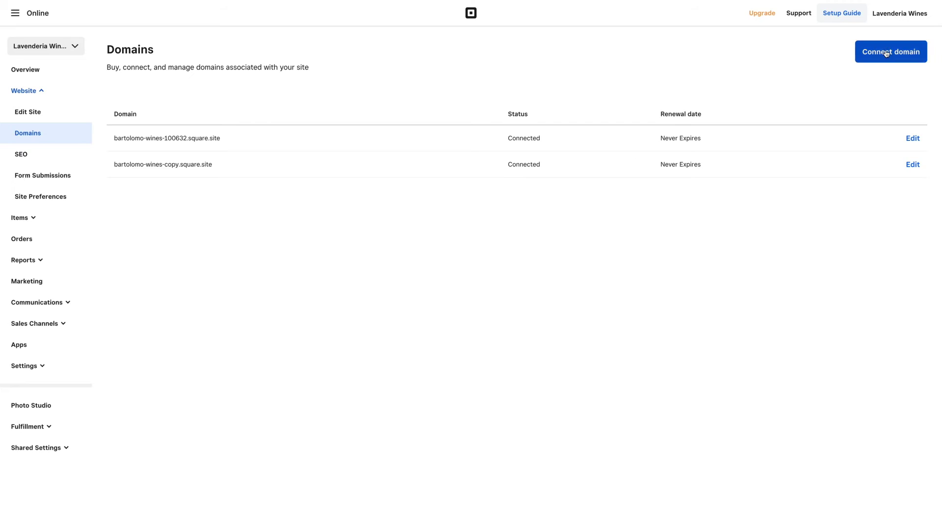
click(866, 57)
click(594, 226)
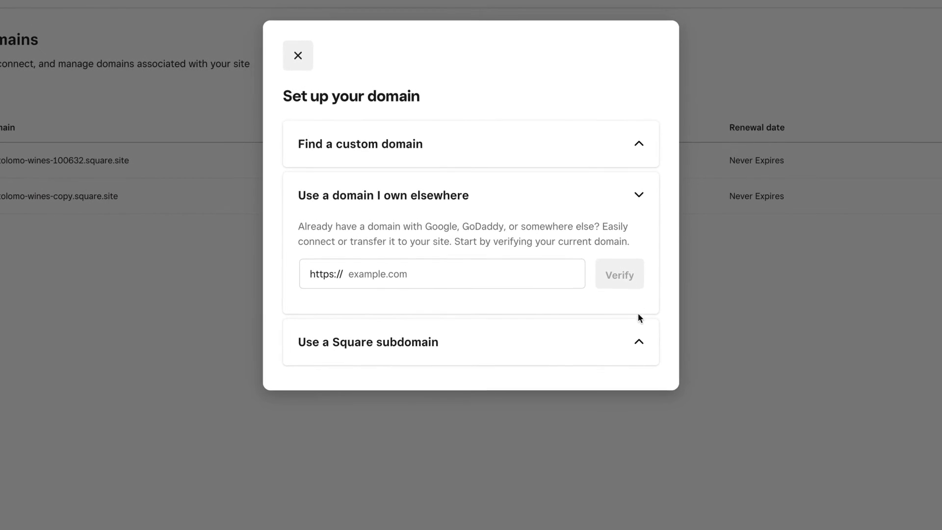
click(639, 338)
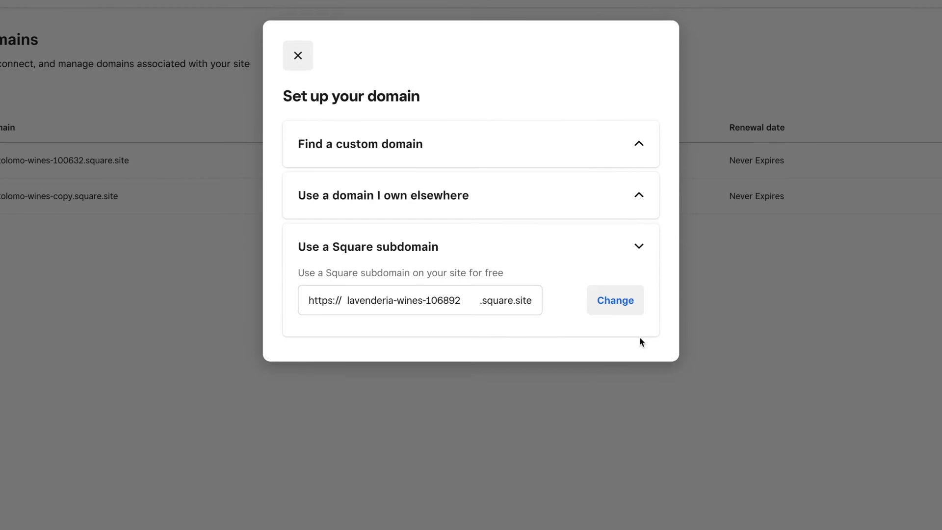
click(627, 308)
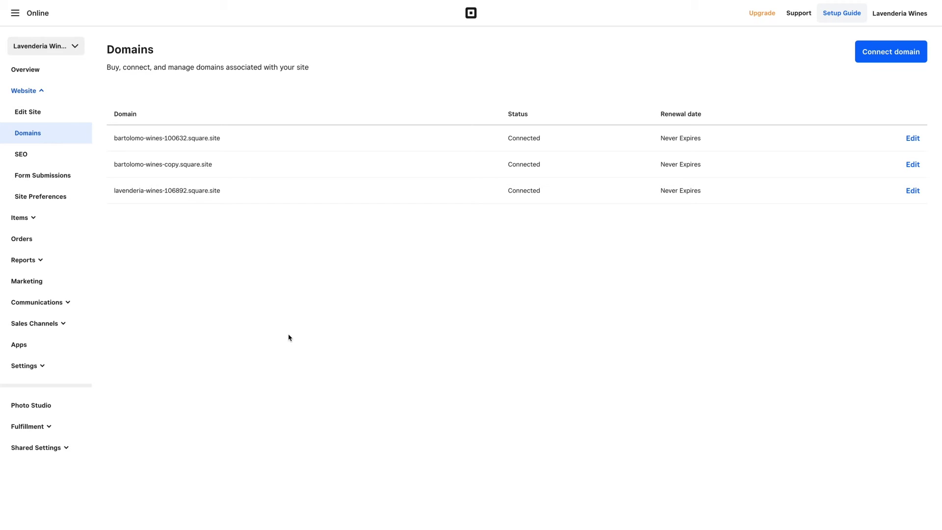
- Upload a custom image as the site icon in Site Preferences
click(54, 200)
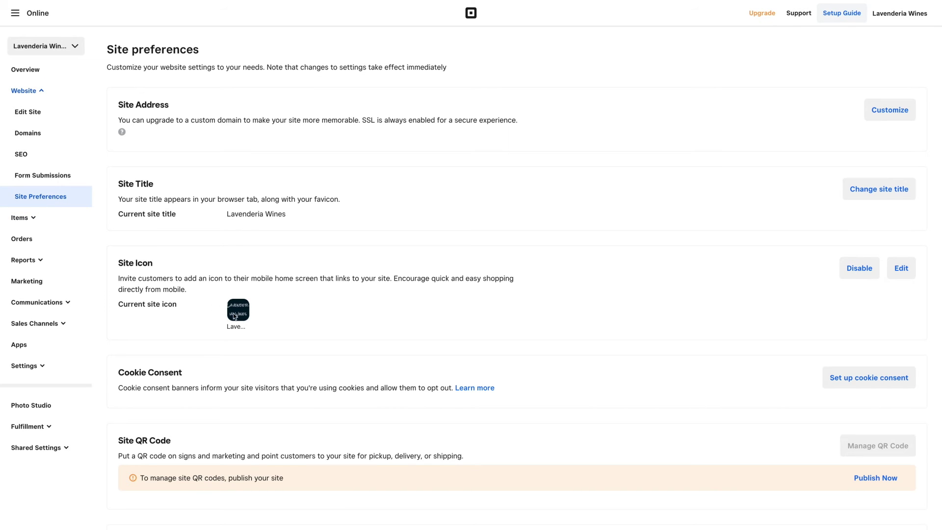
click(901, 269)
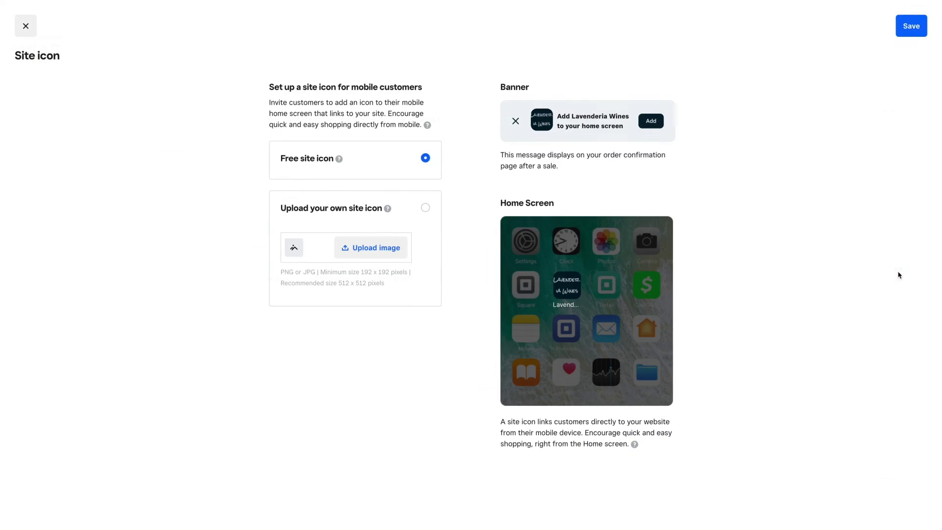
click(346, 255)
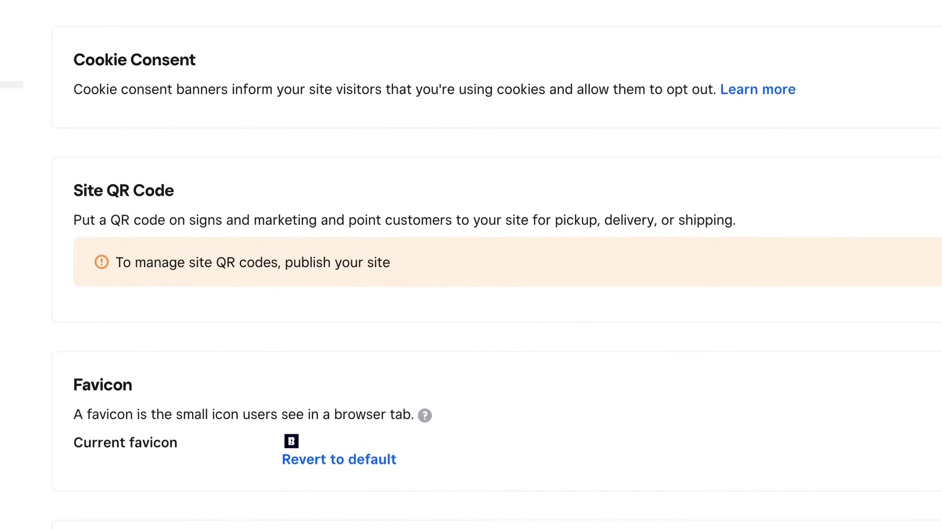
- Upload the Lavenderia L logo as the favicon and publish the site live
scroll(490, 265, down, 5)
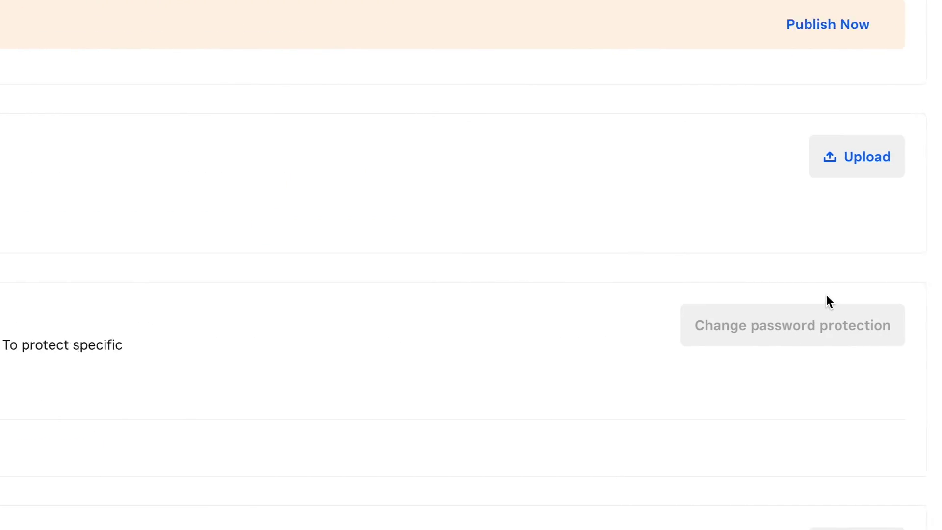
click(799, 164)
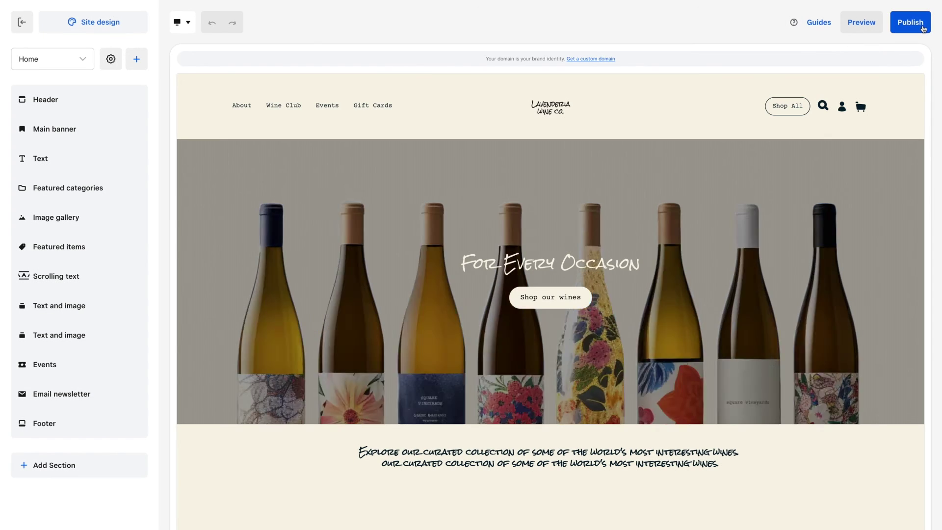
click(911, 22)
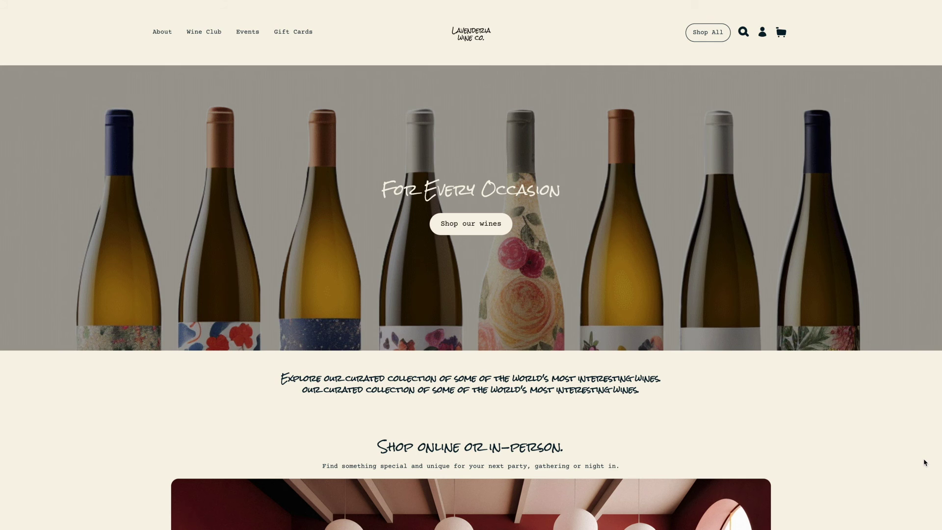
scroll(925, 462, down, 10)
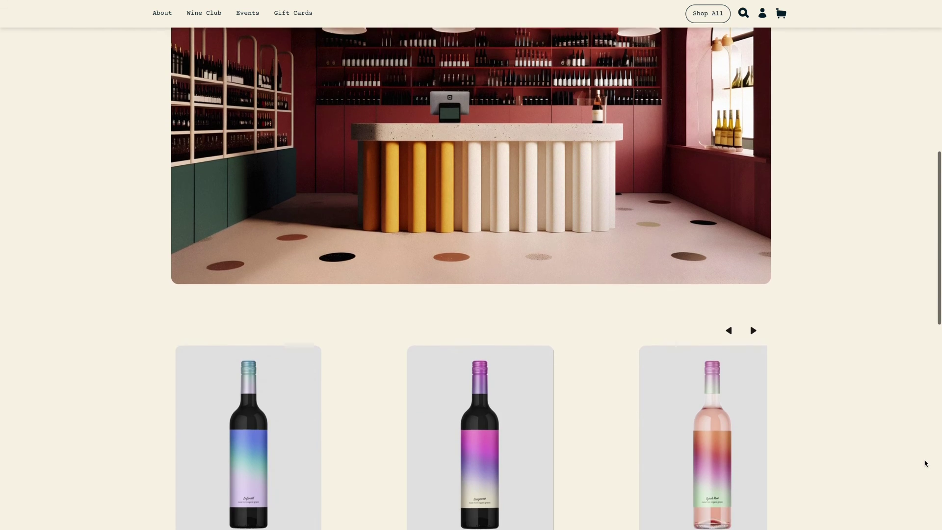